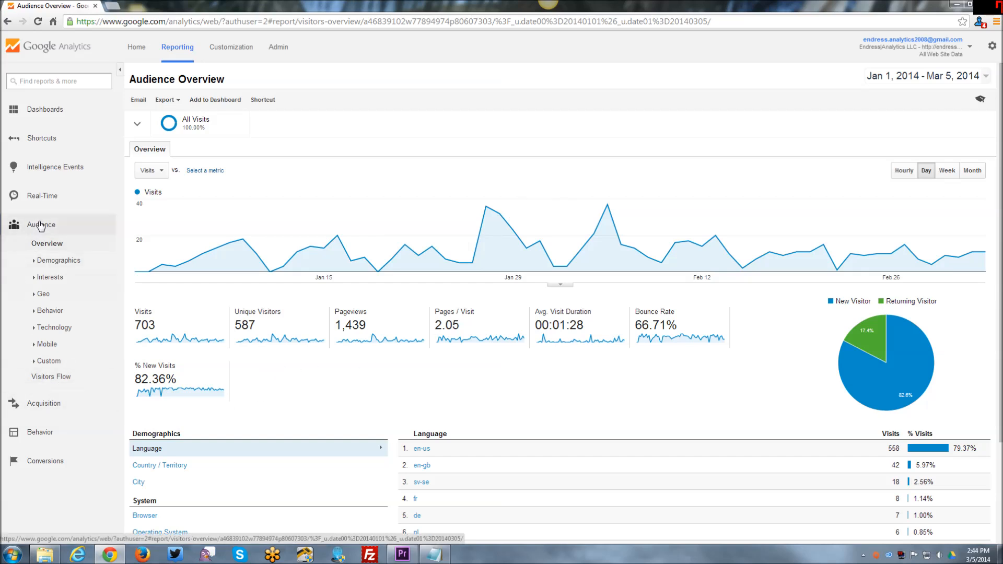
# - Open the Audience Visitors Flow report and look over the visitor paths by country
pyautogui.click(42, 378)
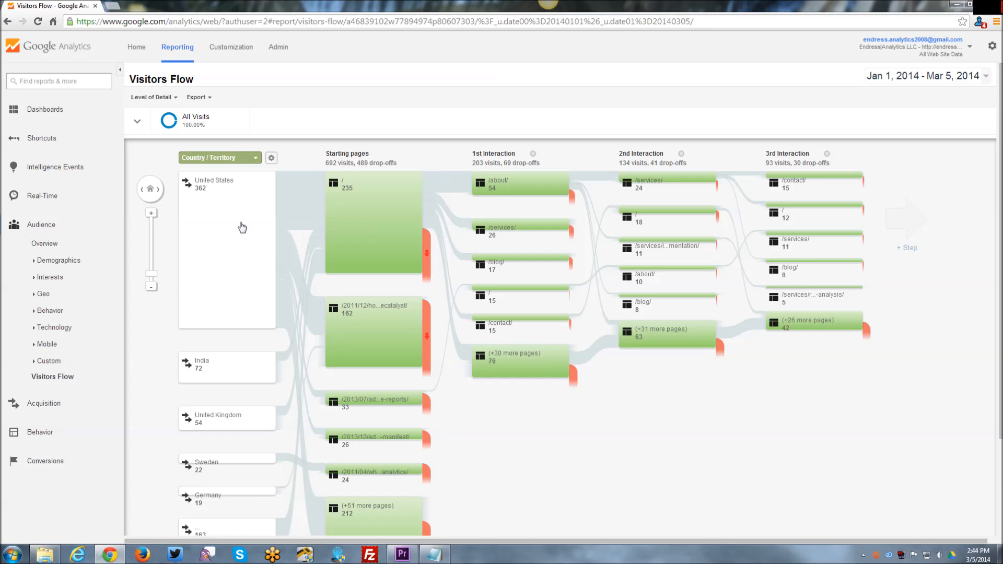
pyautogui.scroll(-1, 144, 413)
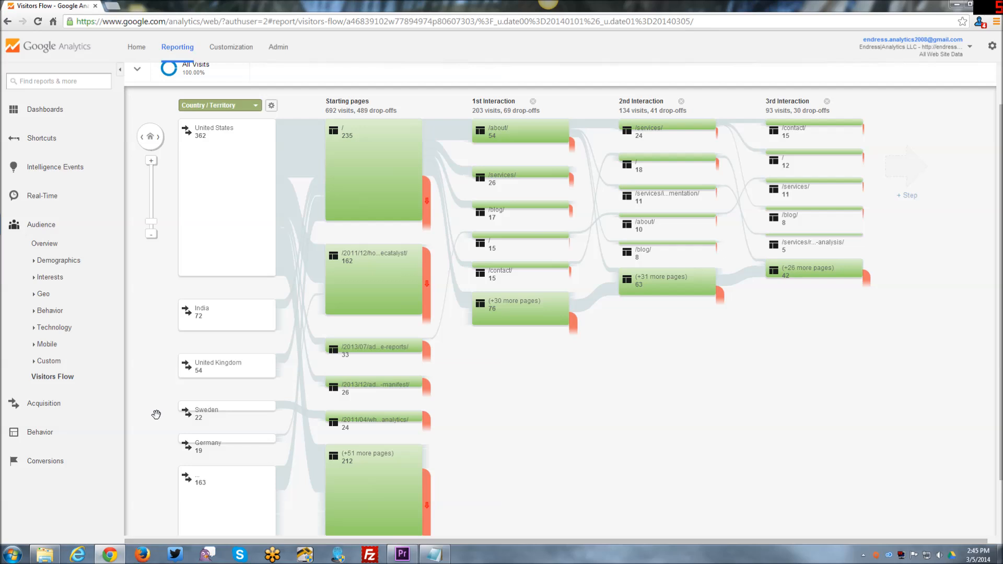
pyautogui.scroll(1, 219, 493)
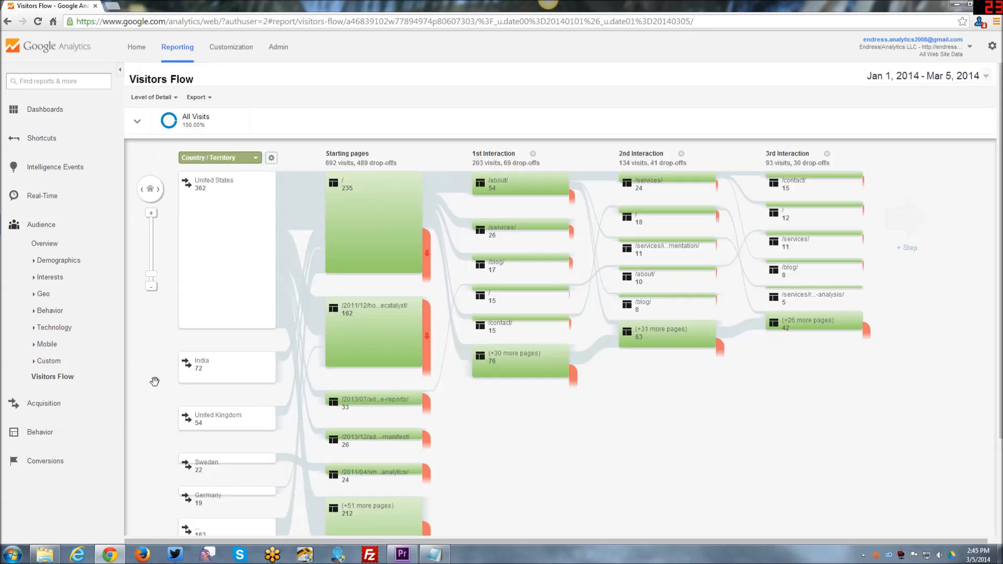
# - Change the flow's starting dimension to Social Network from the Social group
pyautogui.click(256, 159)
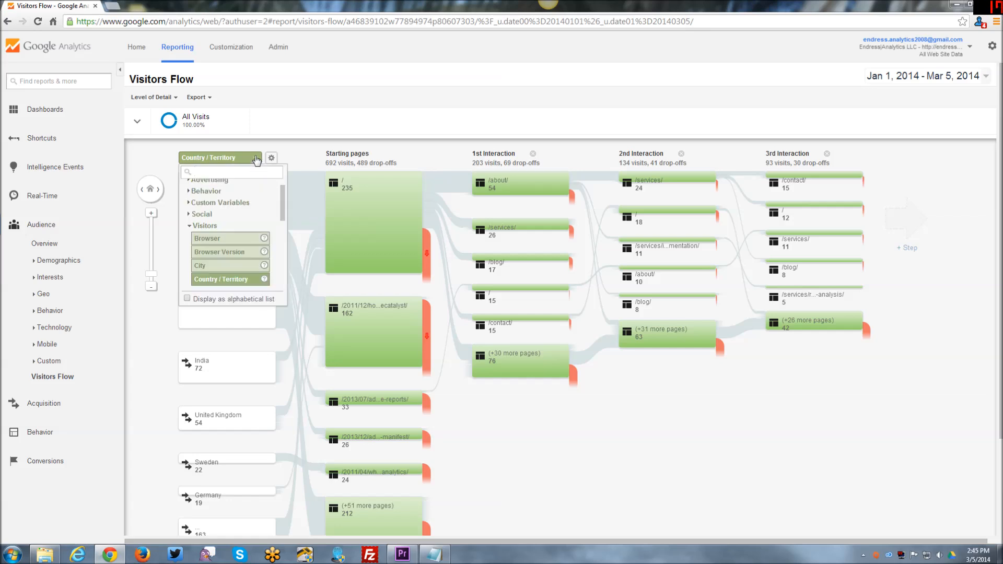
pyautogui.click(255, 159)
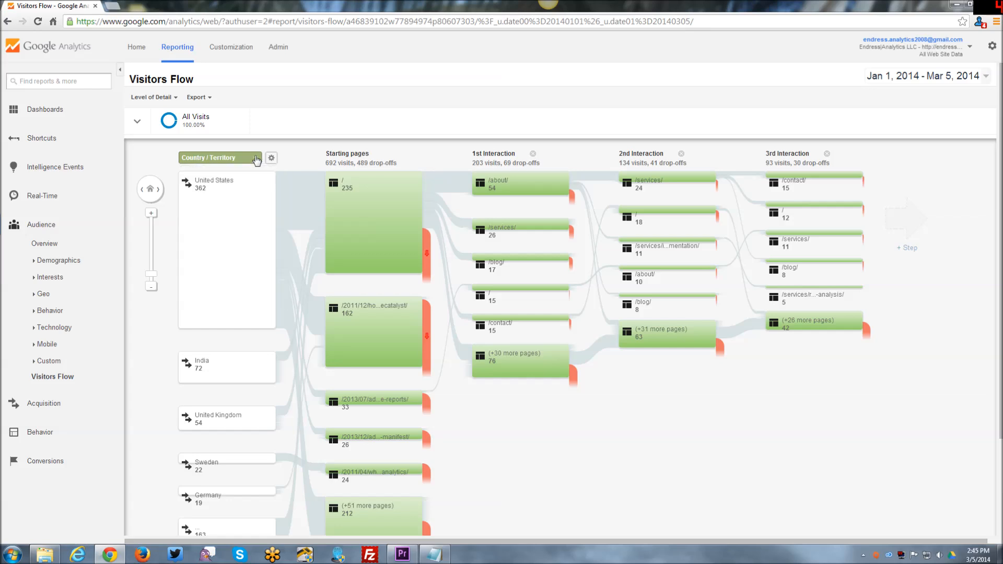
pyautogui.click(256, 160)
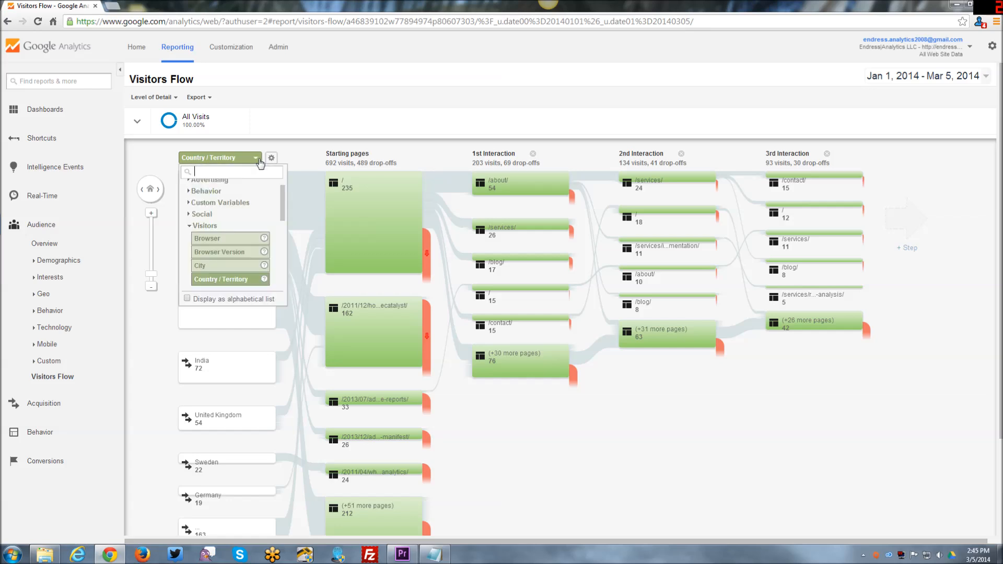
pyautogui.scroll(1, 283, 185)
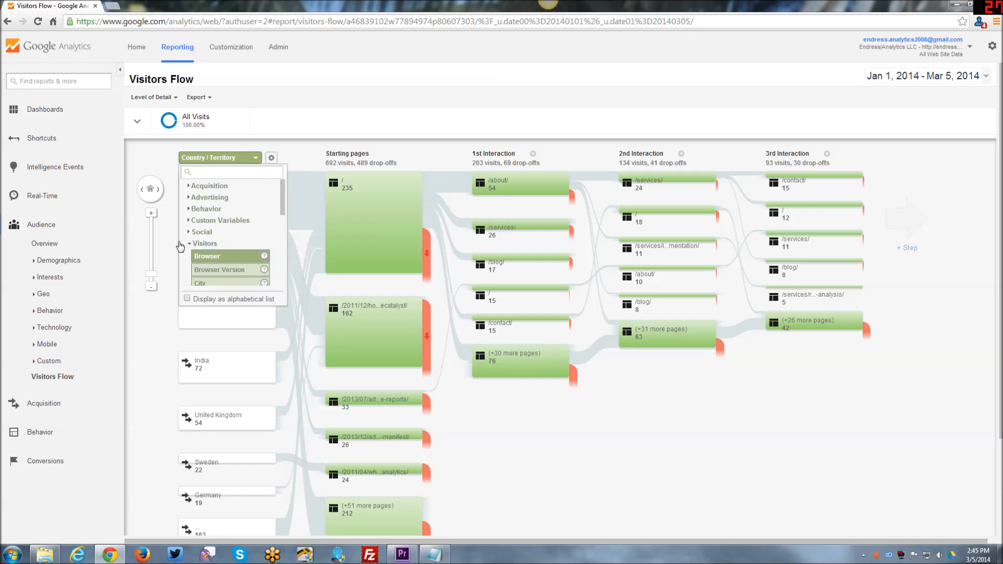
pyautogui.scroll(-2, 285, 211)
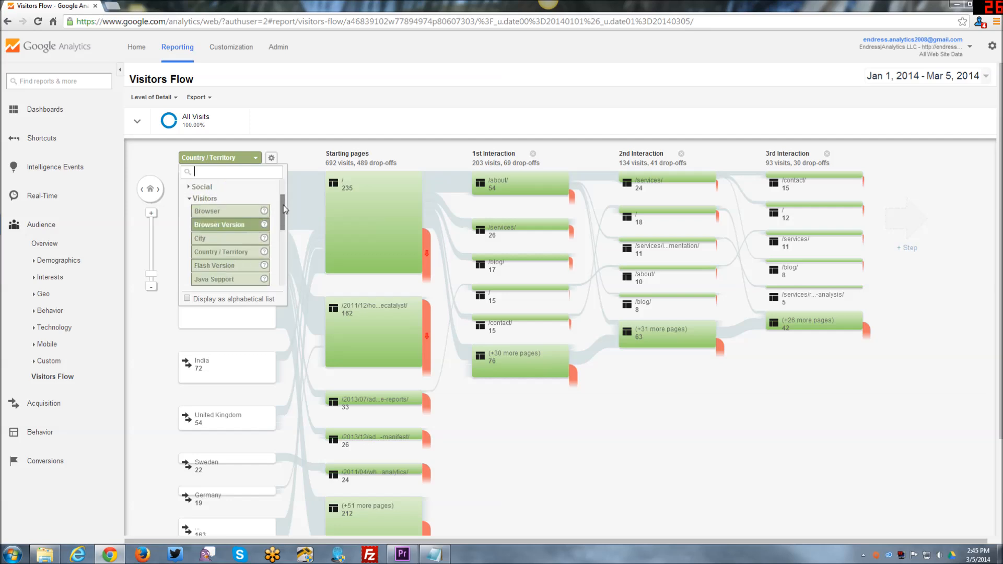
pyautogui.scroll(2, 285, 210)
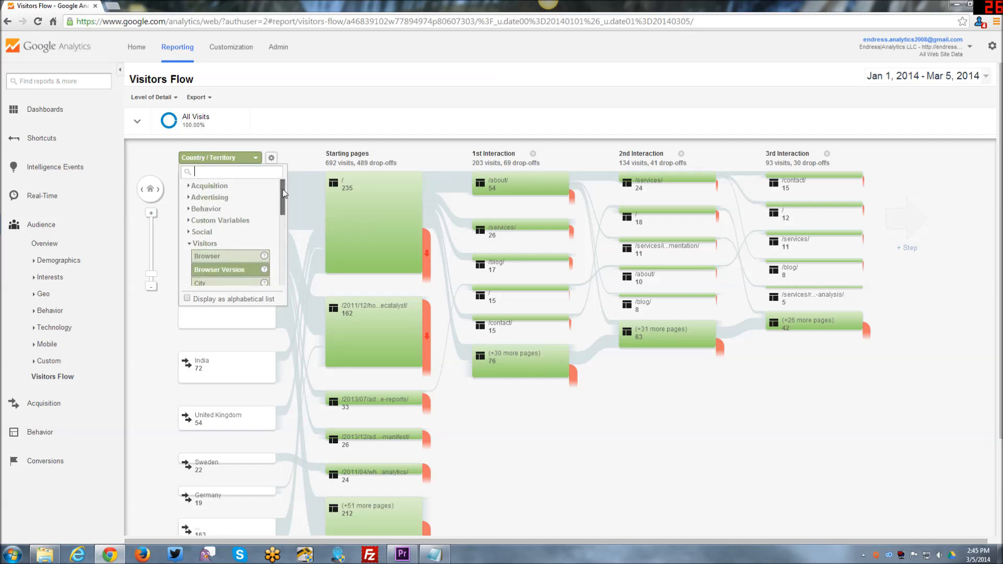
pyautogui.click(188, 187)
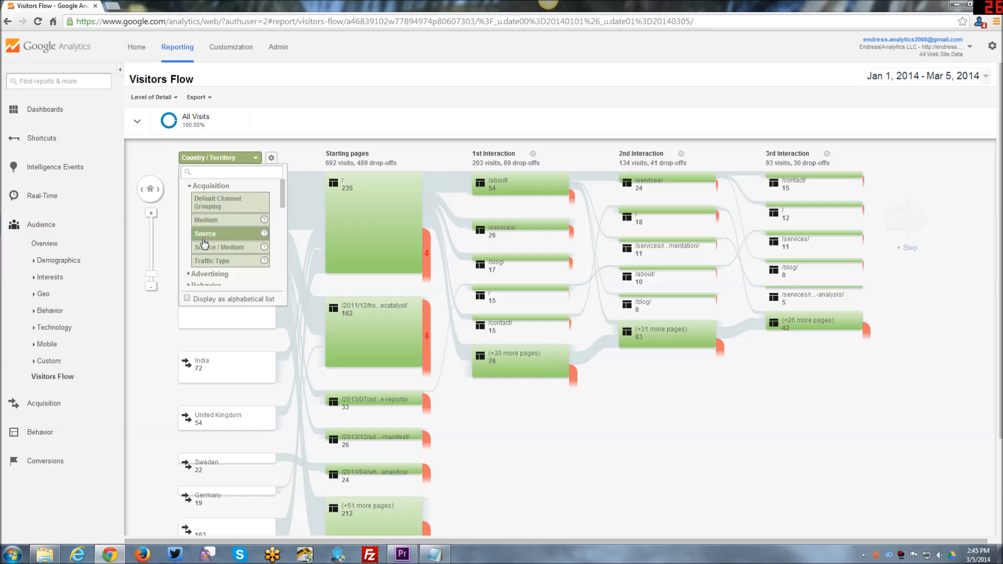
pyautogui.scroll(-2, 282, 209)
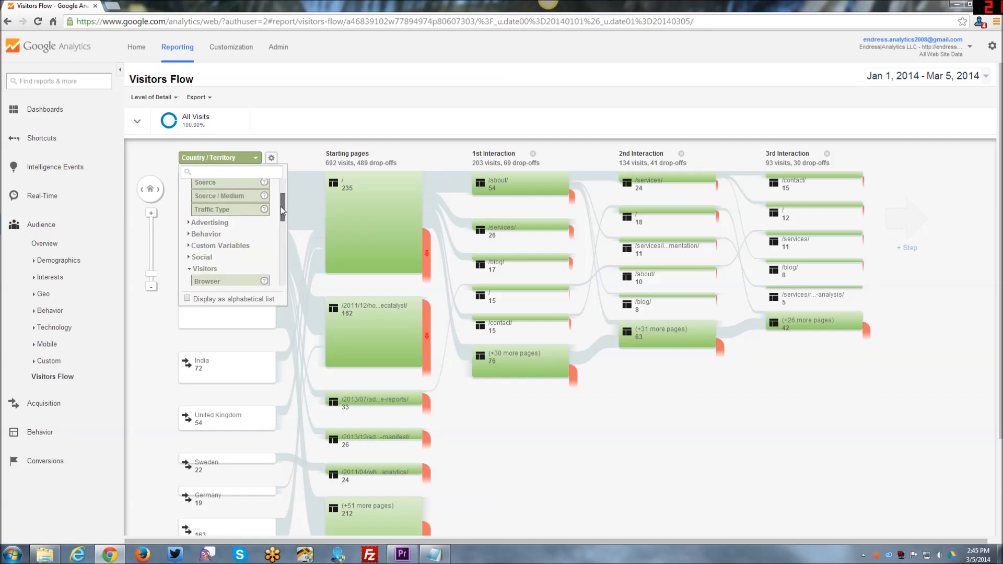
pyautogui.click(198, 259)
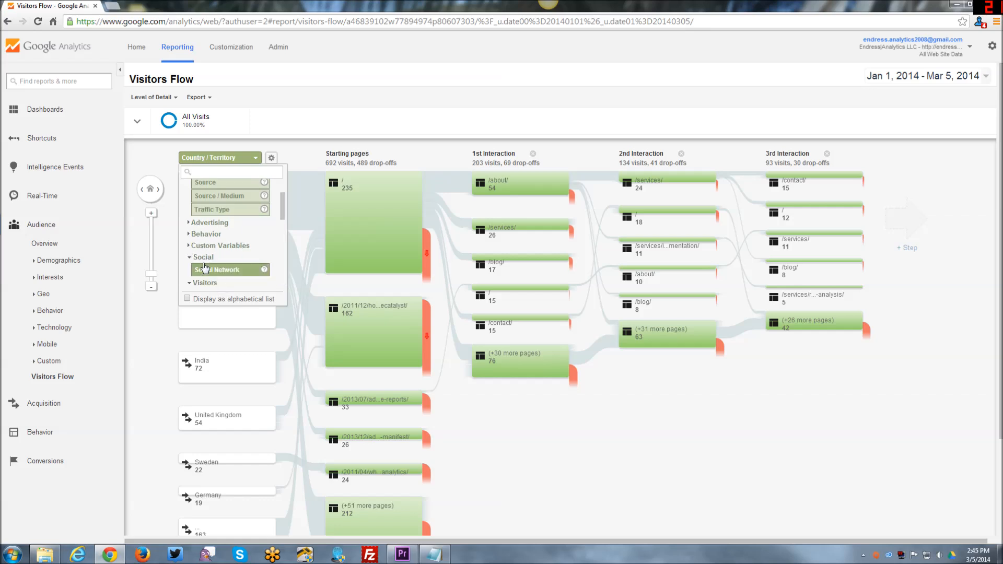
pyautogui.click(222, 269)
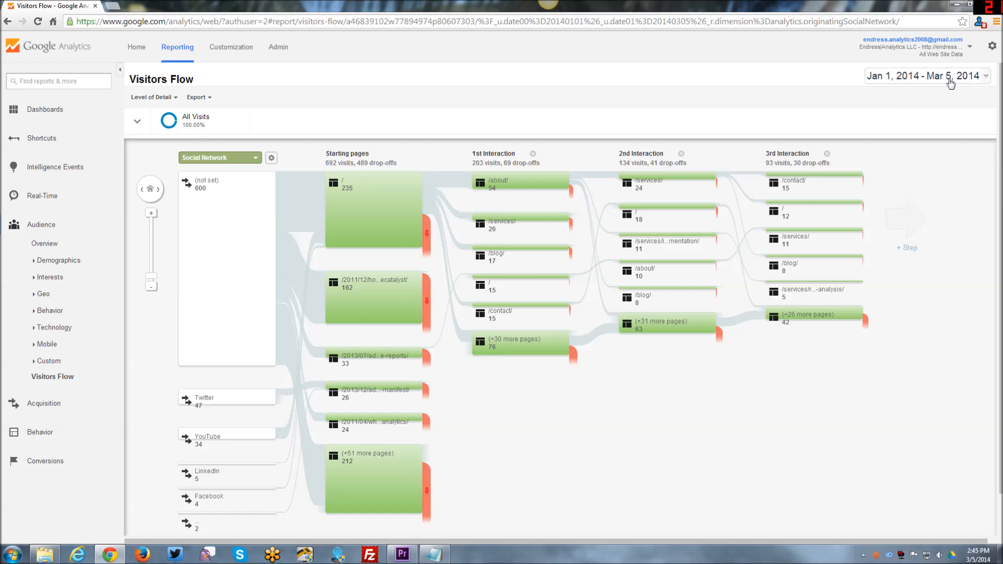
# - Highlight the traffic that flows through the Twitter node in the social network column
pyautogui.moveTo(224, 401)
pyautogui.scroll(-2, 165, 382)
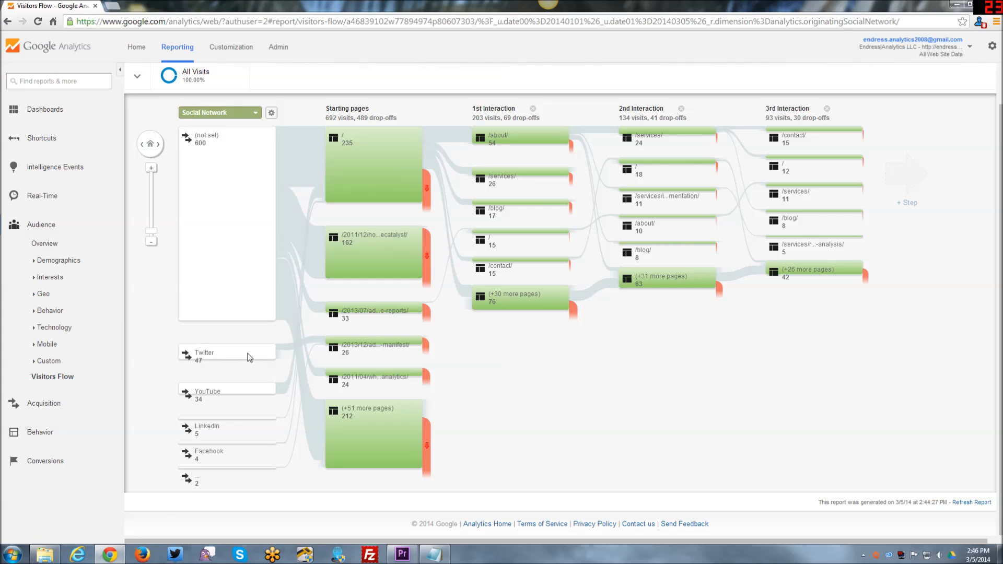
pyautogui.click(250, 357)
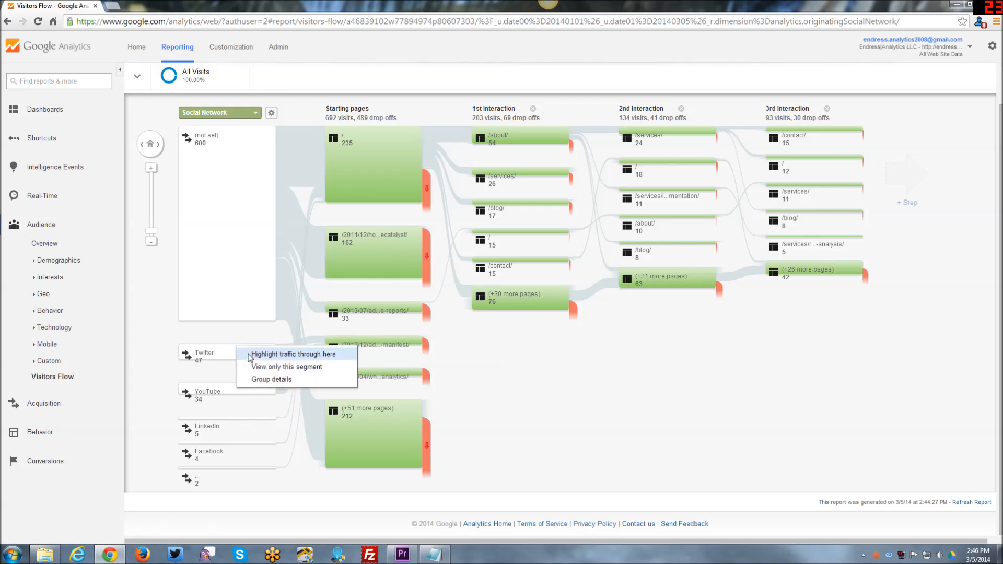
pyautogui.click(291, 354)
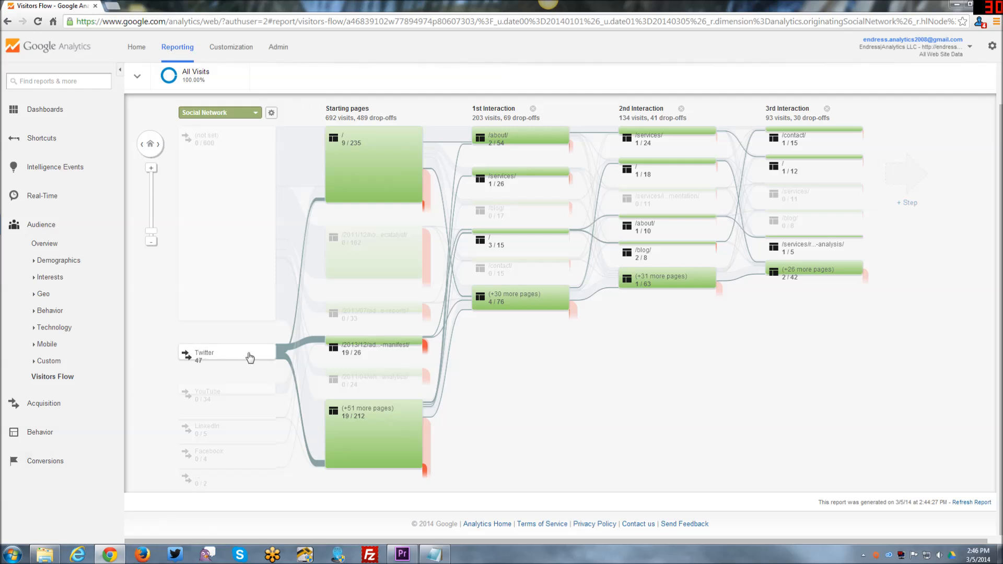
# - Examine the highlighted Twitter paths, checking visits, through traffic and drop-offs for the starting pages and following interactions
pyautogui.moveTo(591, 301)
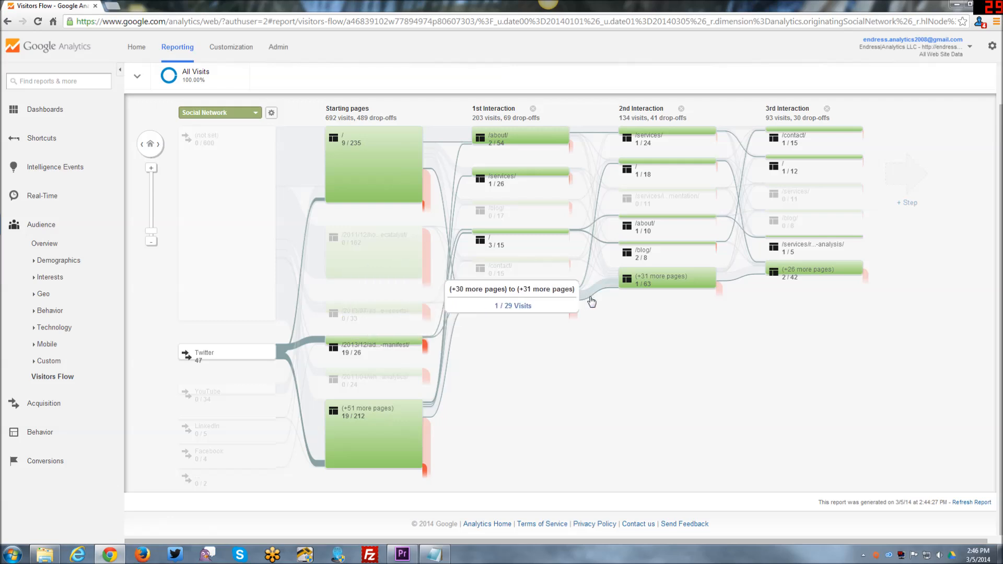
pyautogui.moveTo(754, 152)
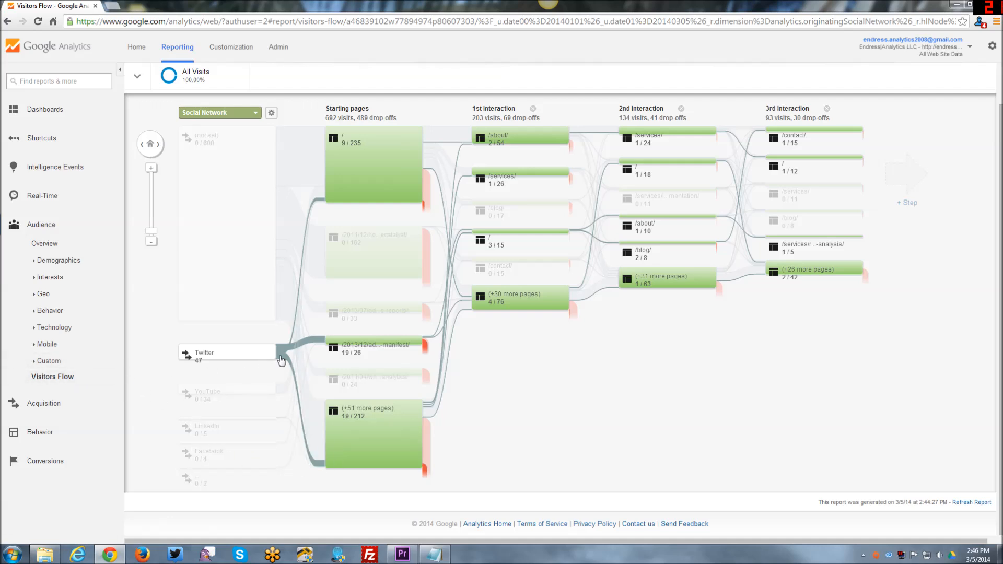
pyautogui.moveTo(362, 345)
pyautogui.moveTo(339, 433)
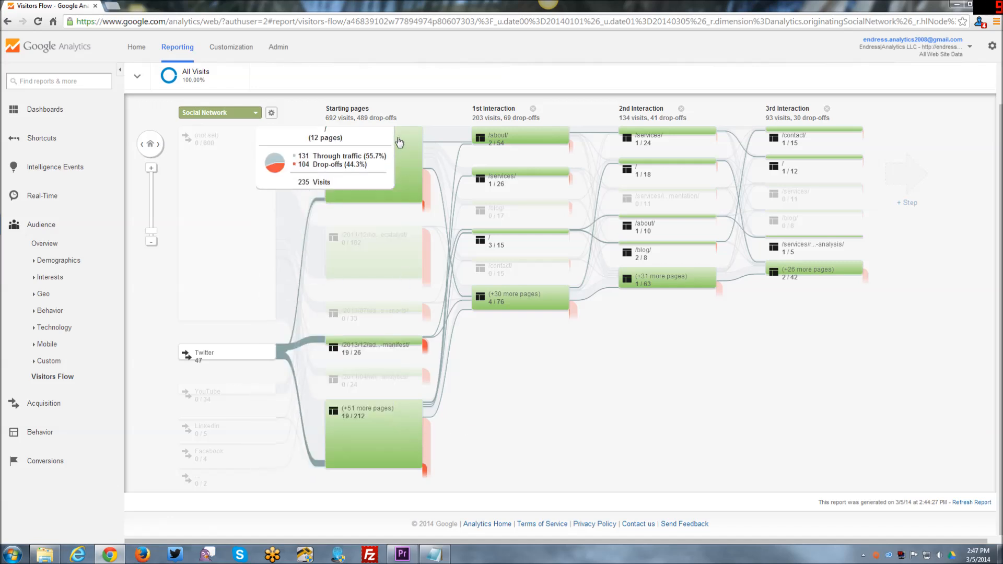
pyautogui.moveTo(383, 380)
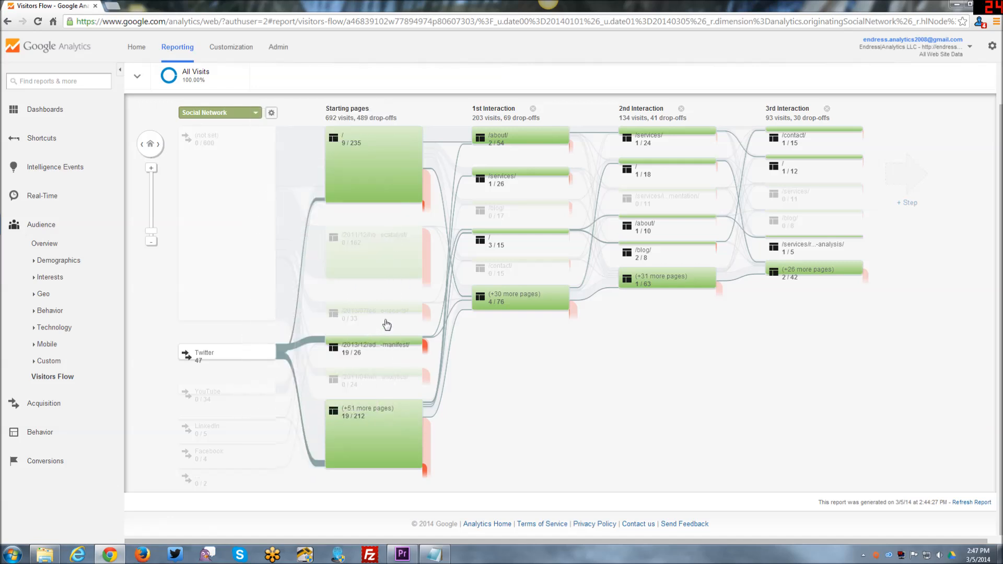
pyautogui.moveTo(383, 251)
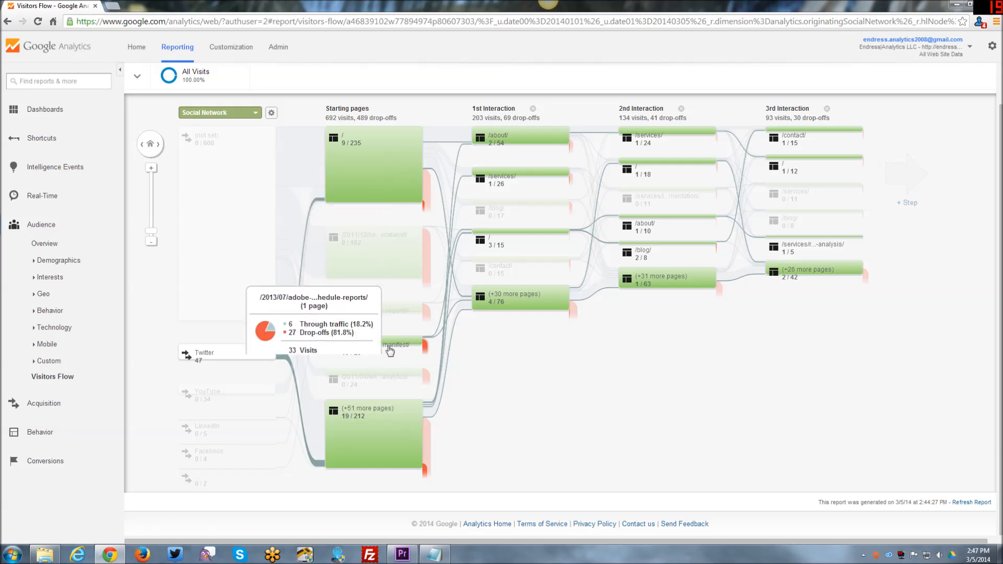
pyautogui.moveTo(389, 437)
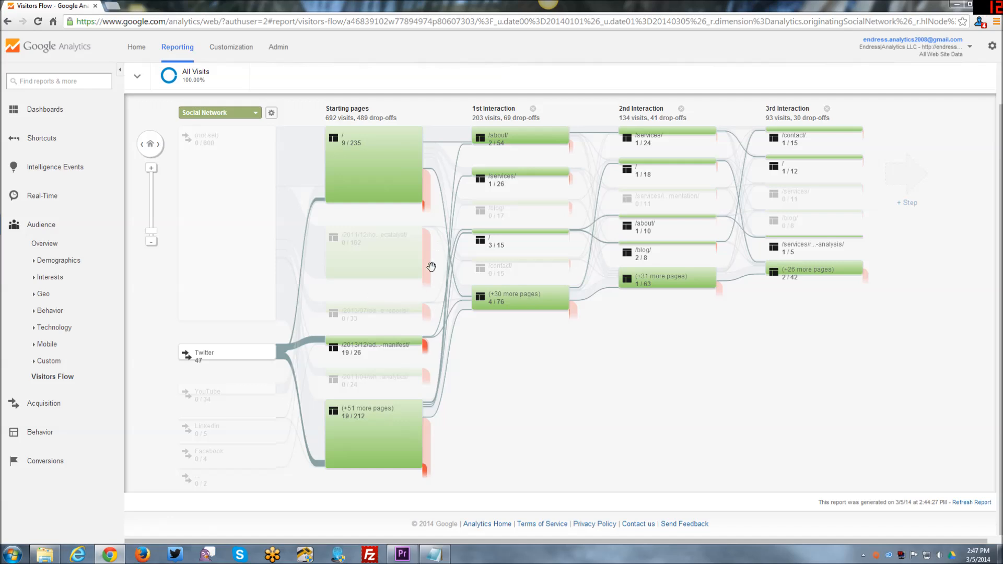
pyautogui.moveTo(525, 301)
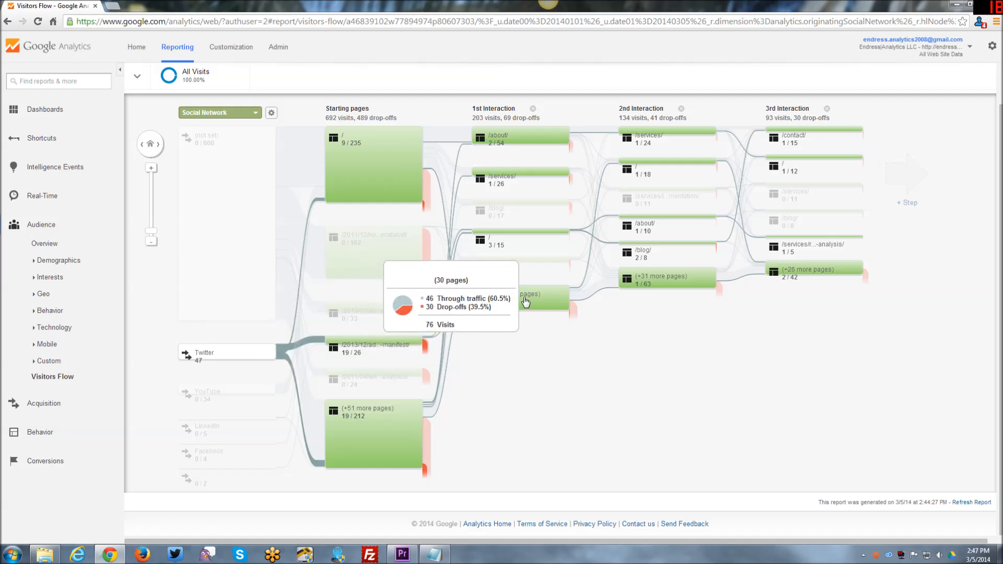
pyautogui.moveTo(434, 349)
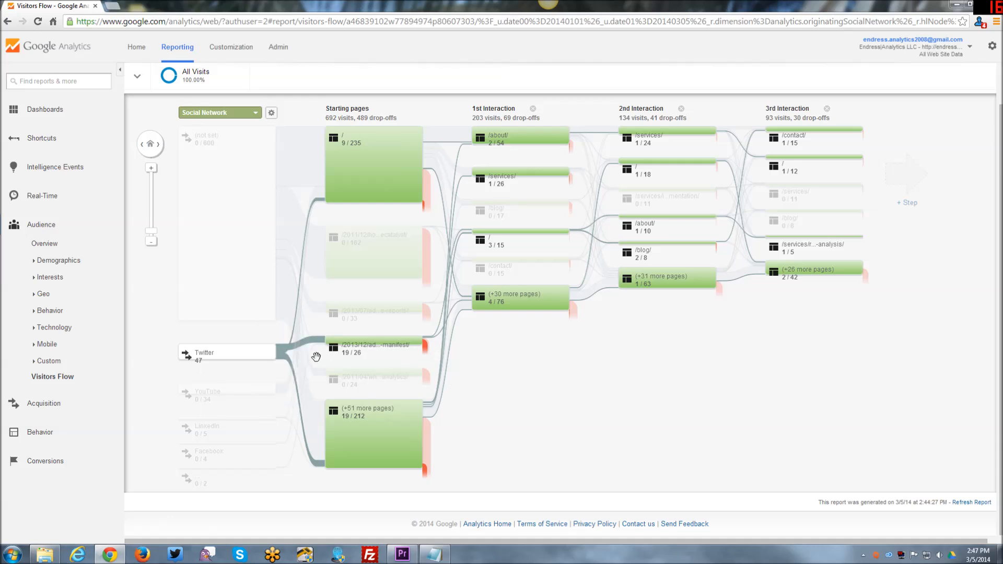
# - Show only the Twitter segment and highlight the traffic through its 2013/12/ado...-manifest/ starting page
pyautogui.click(230, 353)
pyautogui.click(232, 365)
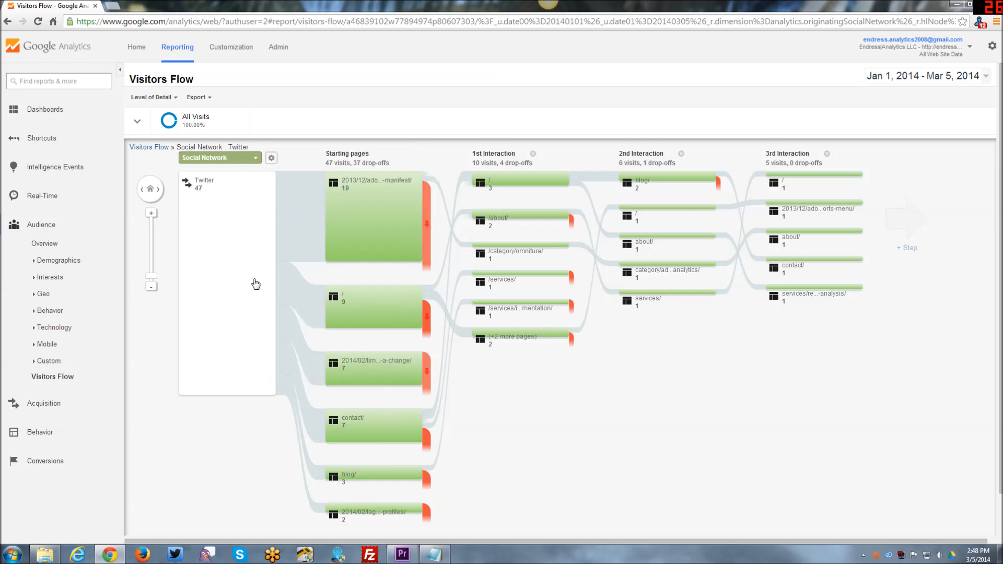
pyautogui.click(388, 224)
pyautogui.click(403, 226)
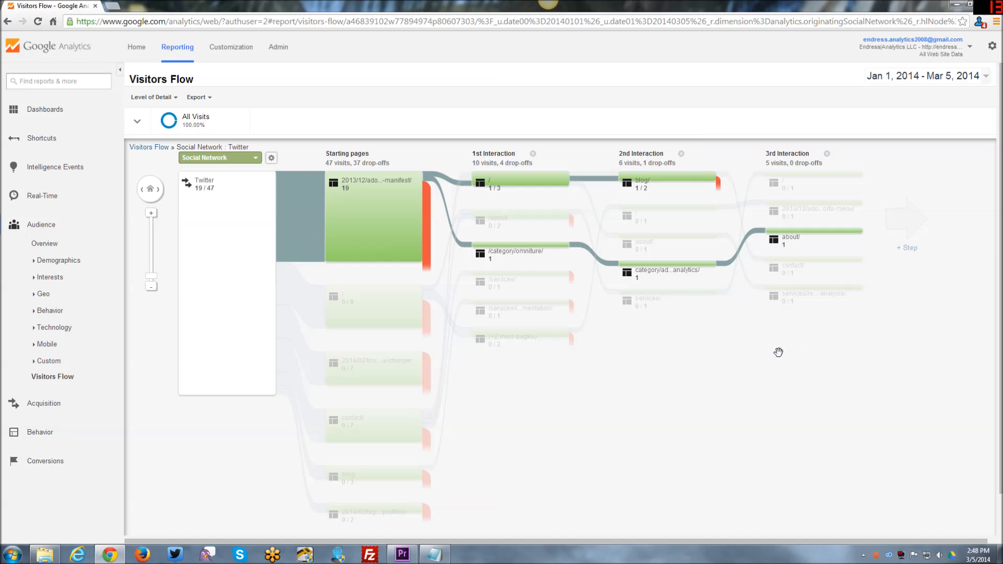
pyautogui.moveTo(499, 250)
# - Extend the flow with the 4th through 7th interactions, inspecting the pages along the highlighted path
pyautogui.click(907, 248)
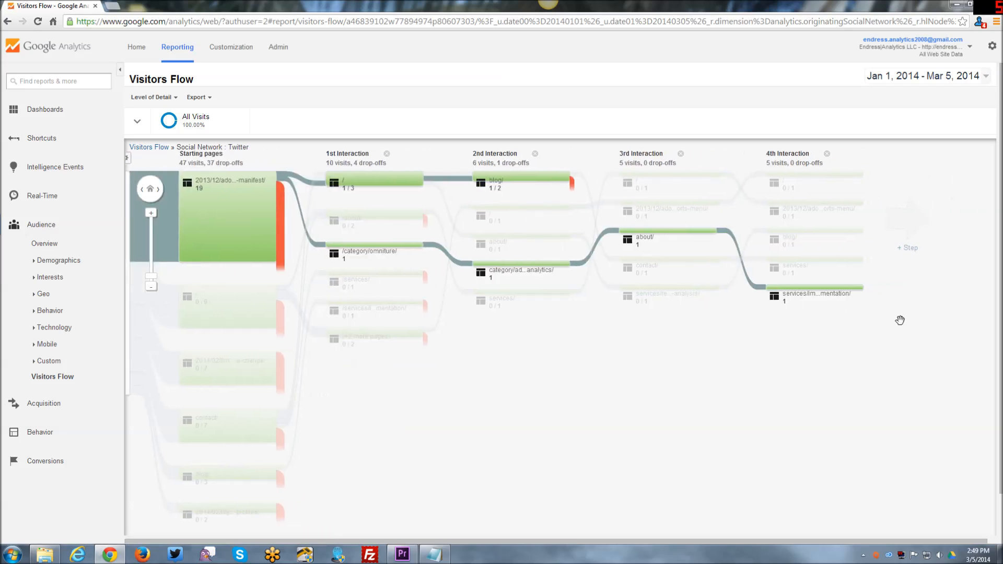
pyautogui.click(910, 248)
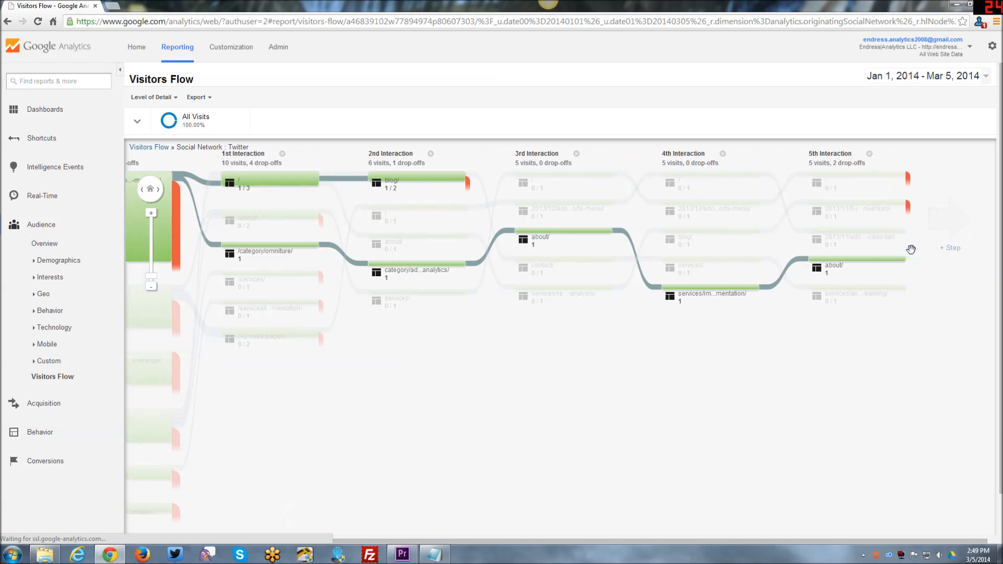
pyautogui.click(910, 248)
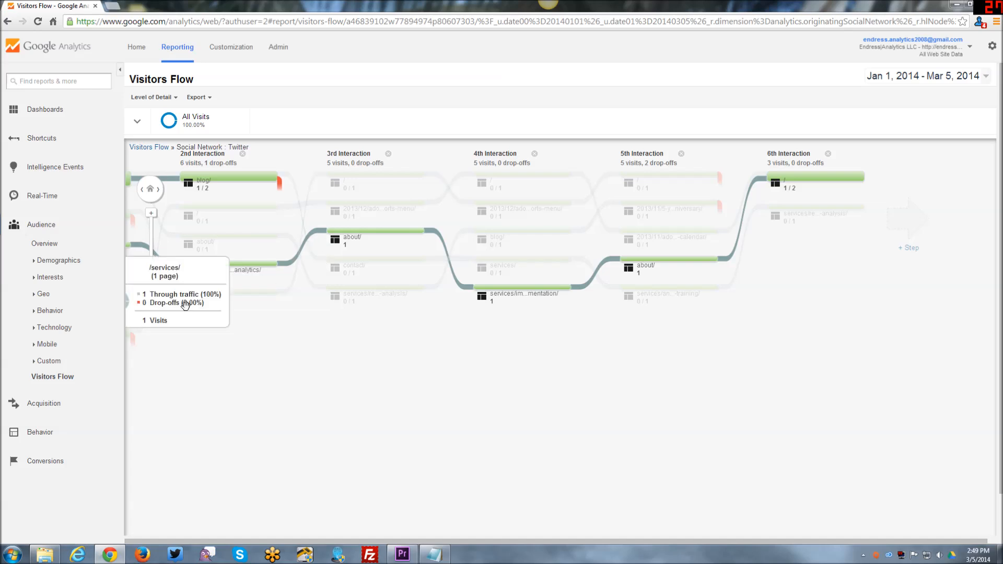
pyautogui.moveTo(194, 275)
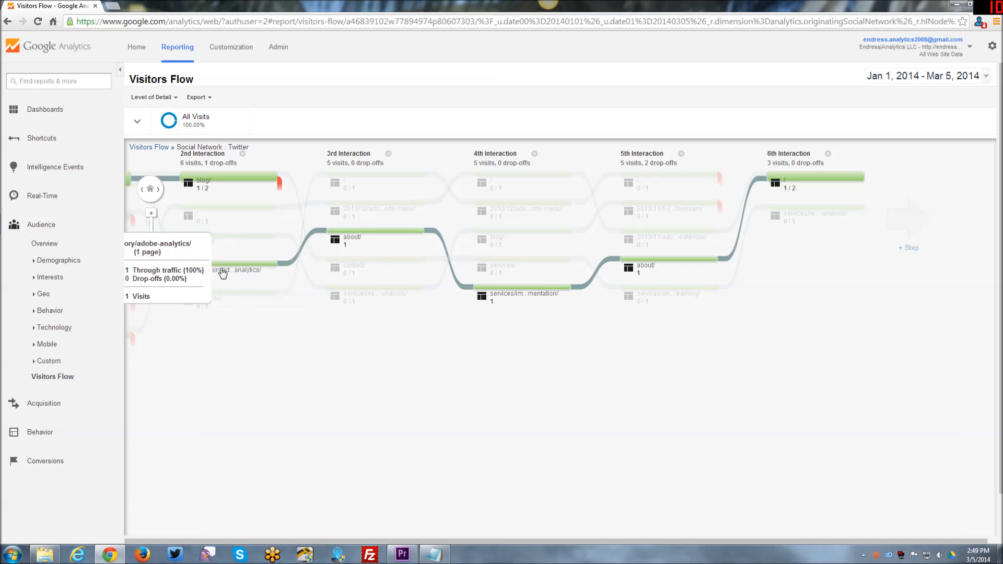
pyautogui.moveTo(510, 295)
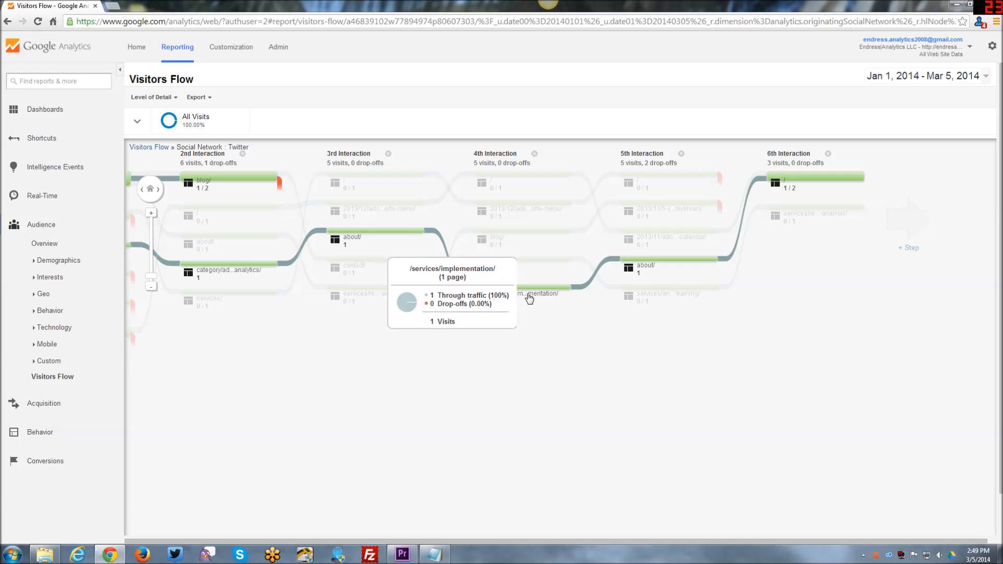
pyautogui.moveTo(633, 273)
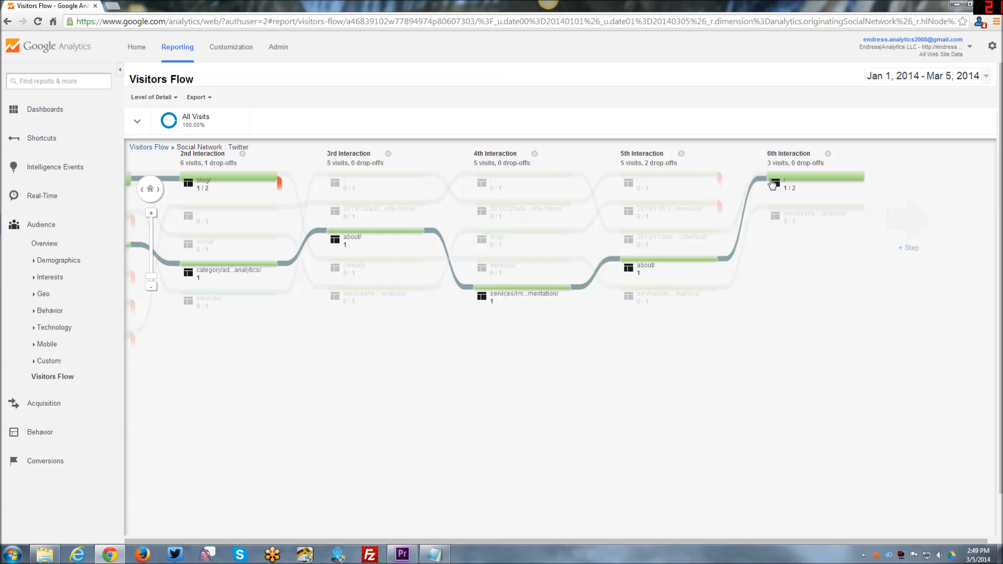
pyautogui.click(918, 227)
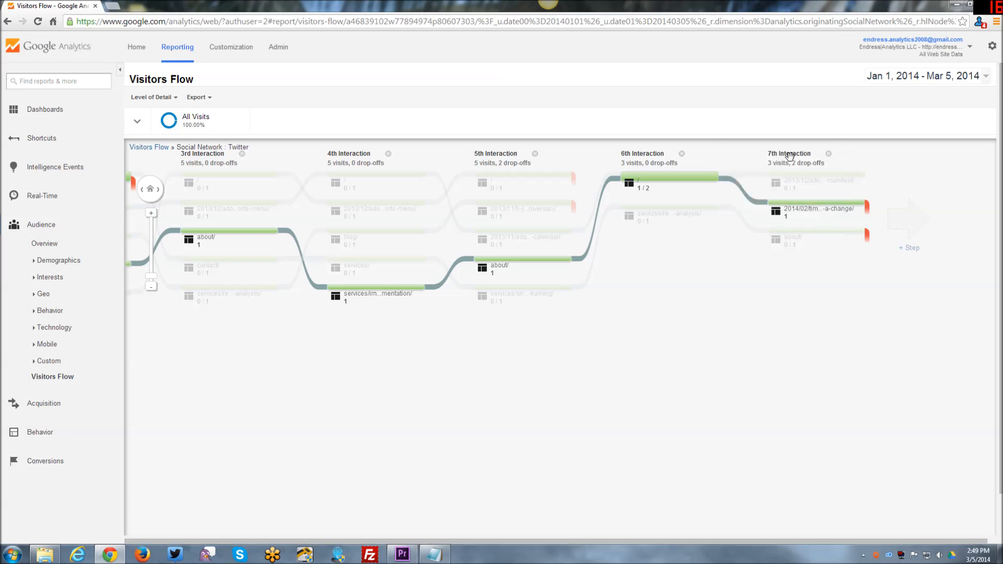
# - Remove the 7th and 6th interaction columns from the flow
pyautogui.click(828, 153)
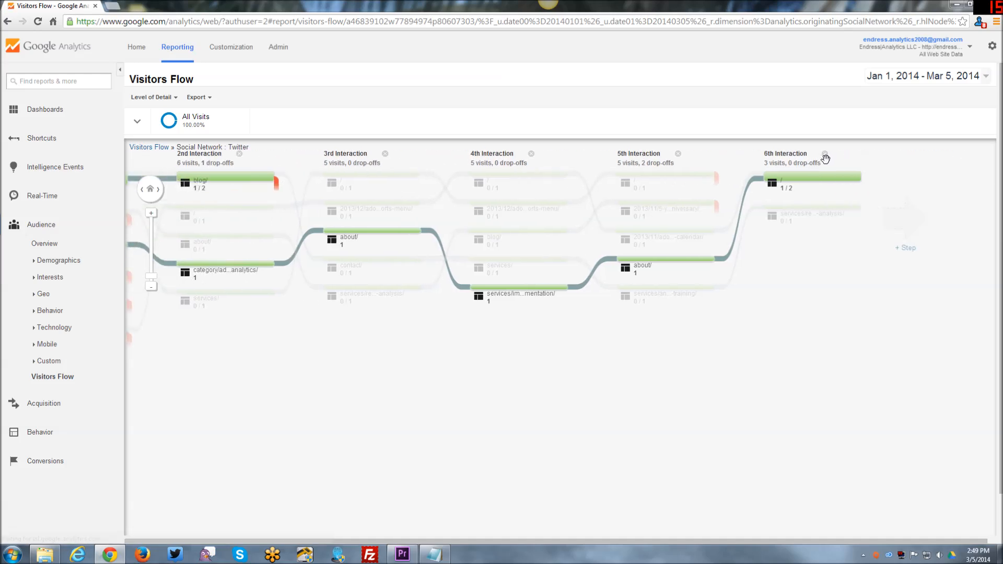
pyautogui.click(825, 154)
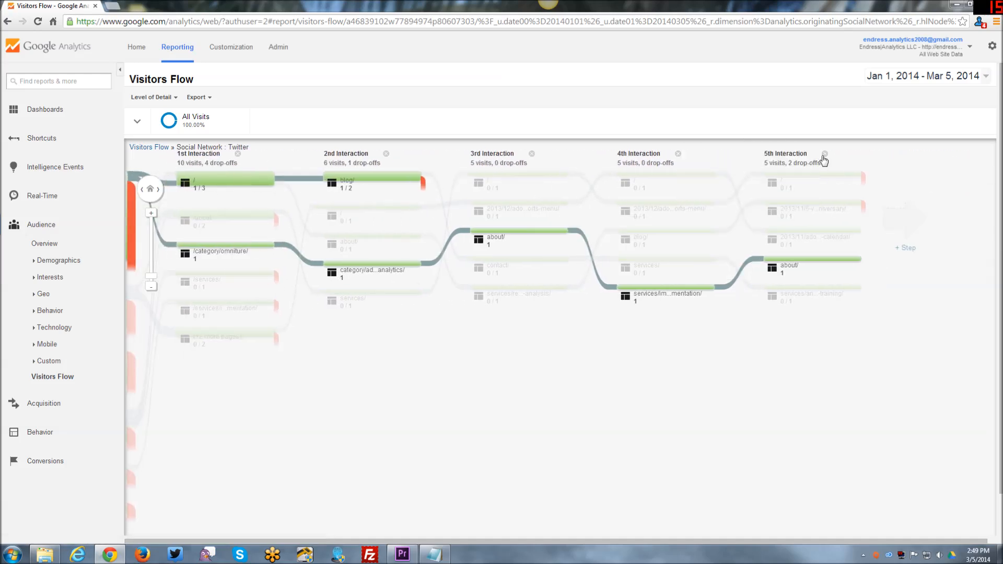
# - Remove the 5th and 4th interaction columns from the Twitter flow
pyautogui.click(825, 154)
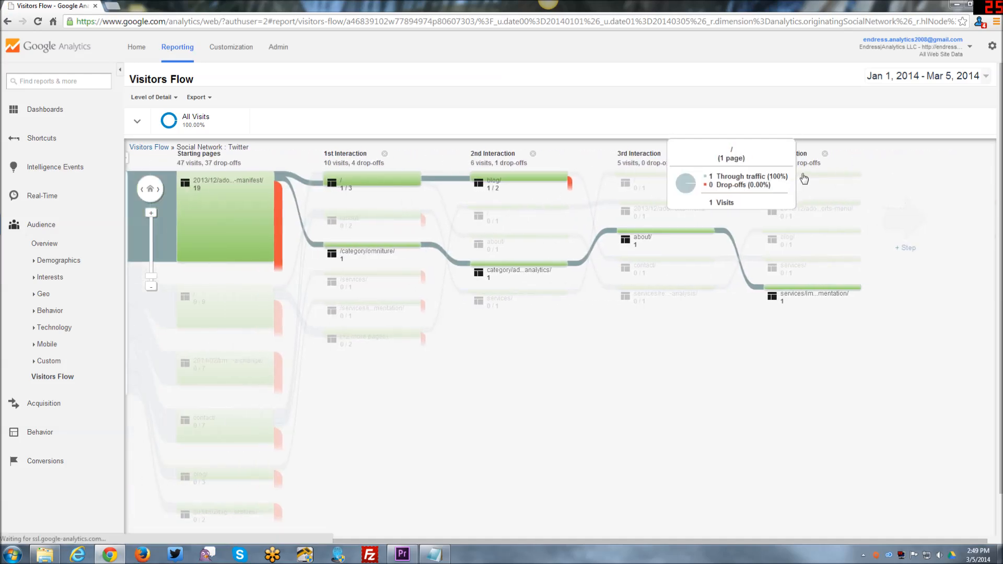
pyautogui.click(825, 154)
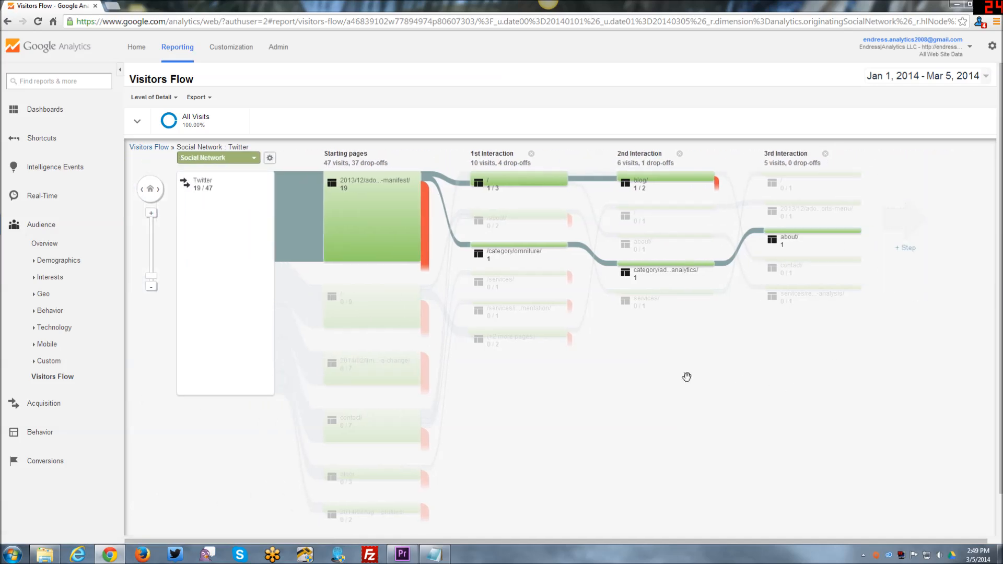
# - Look through the dimension categories available for the flow's first column, leaving Social Network selected
pyautogui.moveTo(345, 191)
pyautogui.click(252, 160)
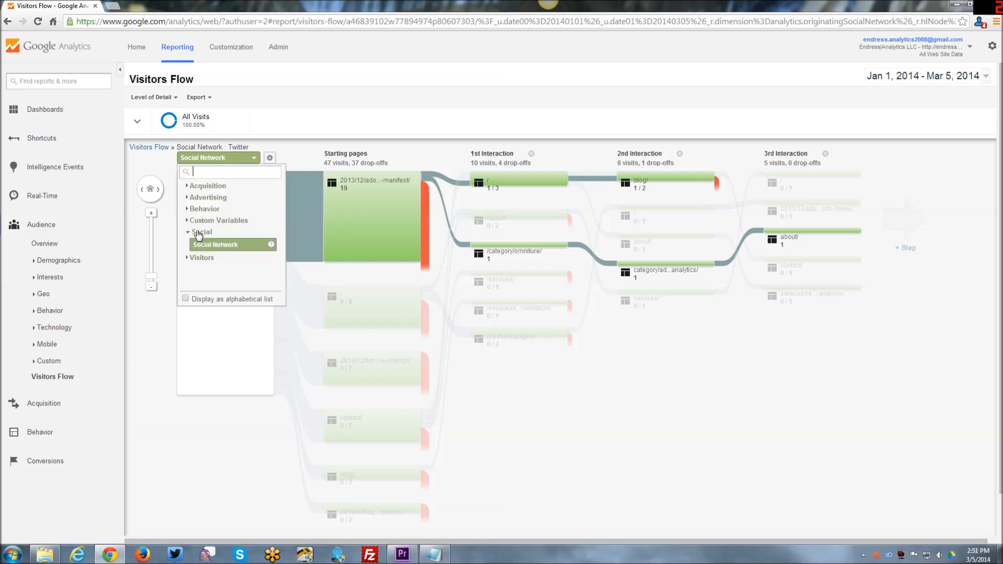
pyautogui.click(584, 390)
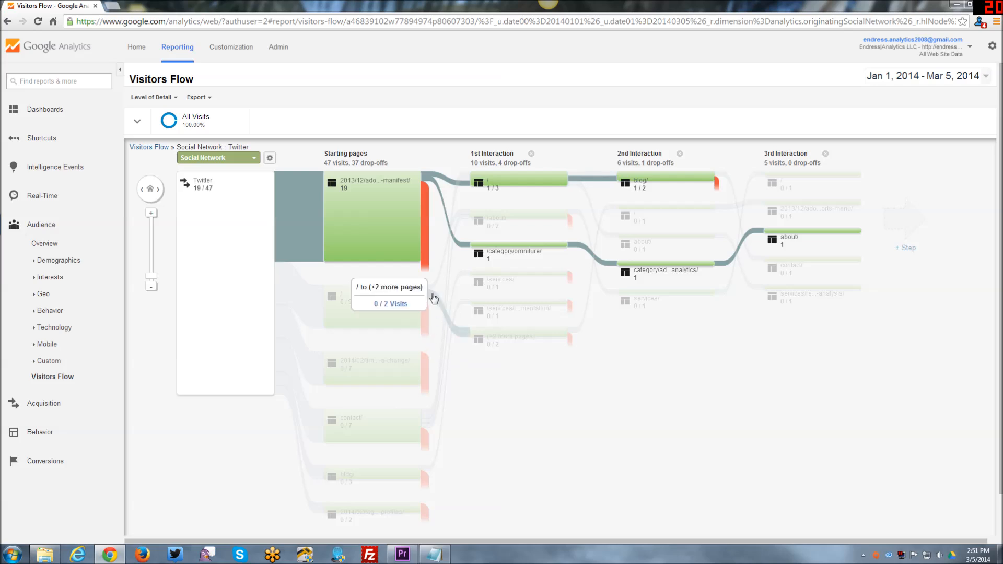
# - Check the "/" starting page's through traffic and drop-offs, and explore the Twitter traffic through that page
pyautogui.moveTo(468, 336)
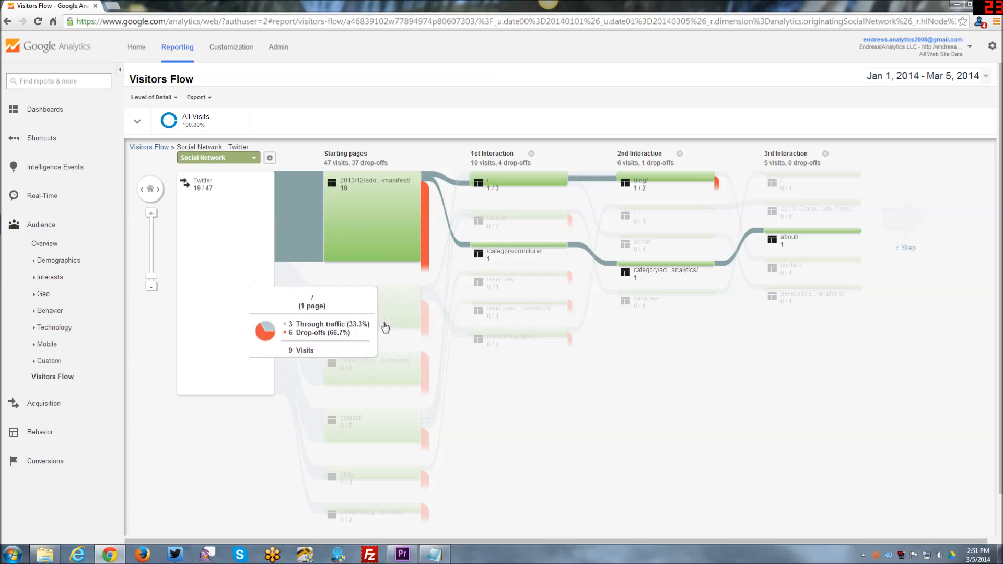
pyautogui.click(381, 319)
pyautogui.click(388, 336)
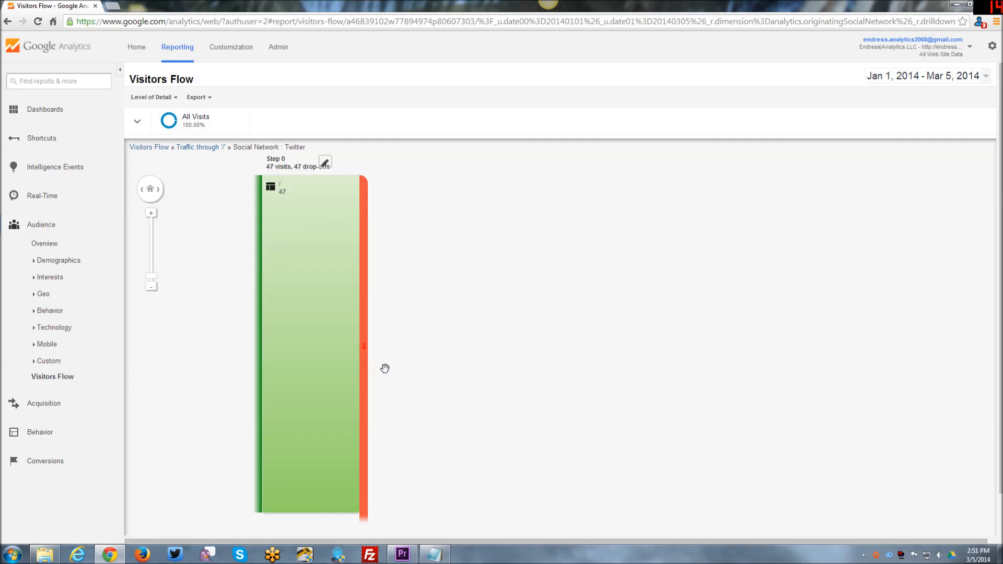
pyautogui.moveTo(367, 245)
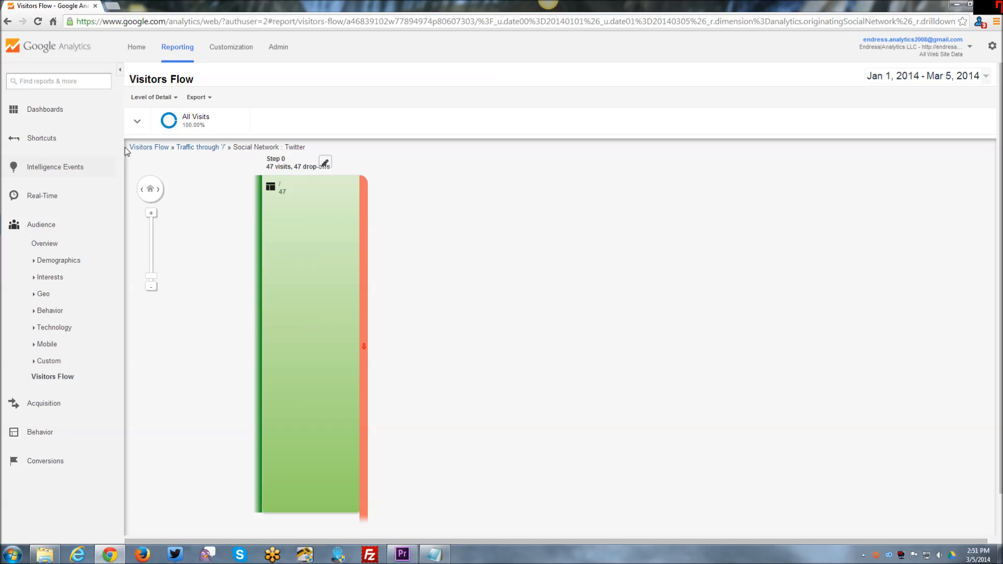
# - Go back from the "/" page's traffic exploration to the earlier Visitors Flow view
pyautogui.click(7, 23)
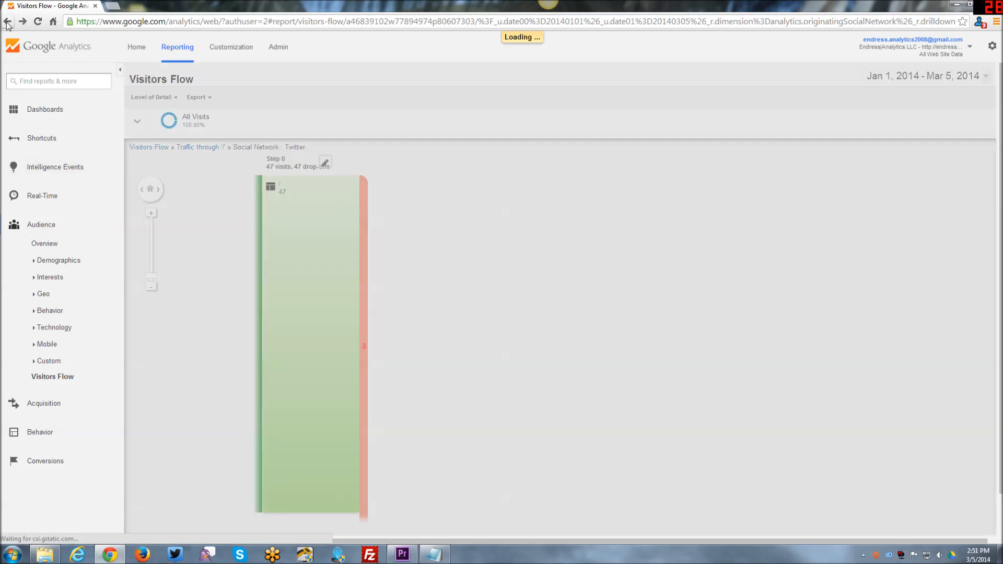
pyautogui.click(7, 24)
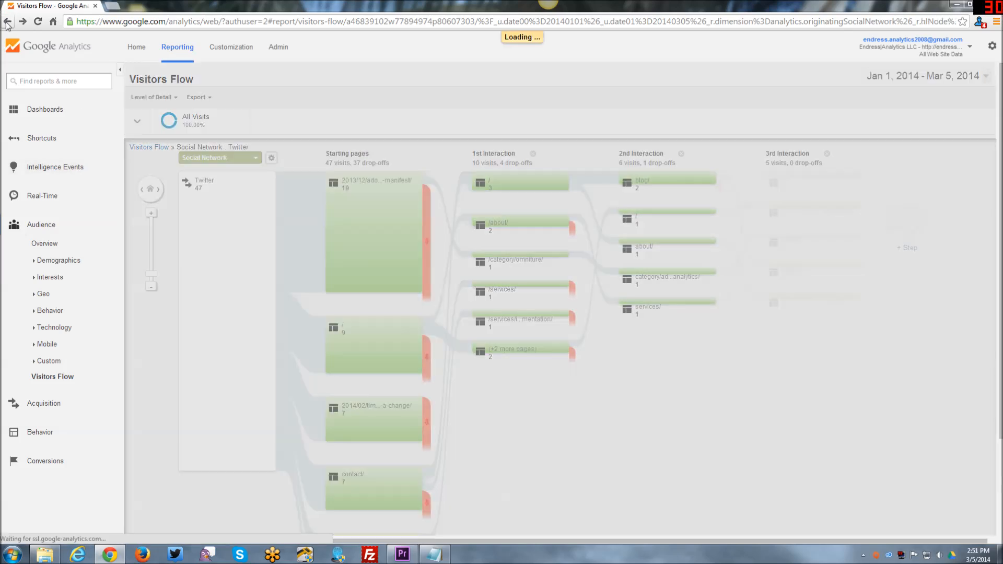